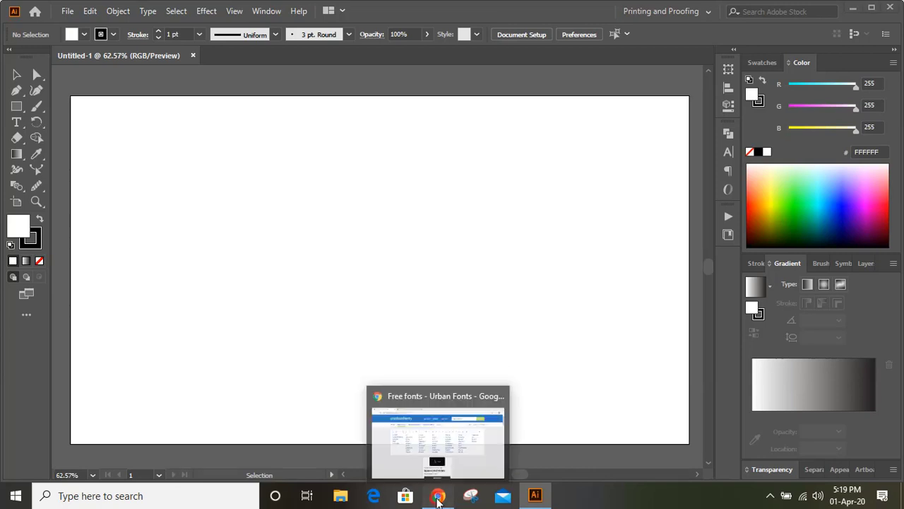
# Download the Genghis Khan font from the Urban Fonts free fonts list as genghis-khan.zip.
pyautogui.click(438, 496)
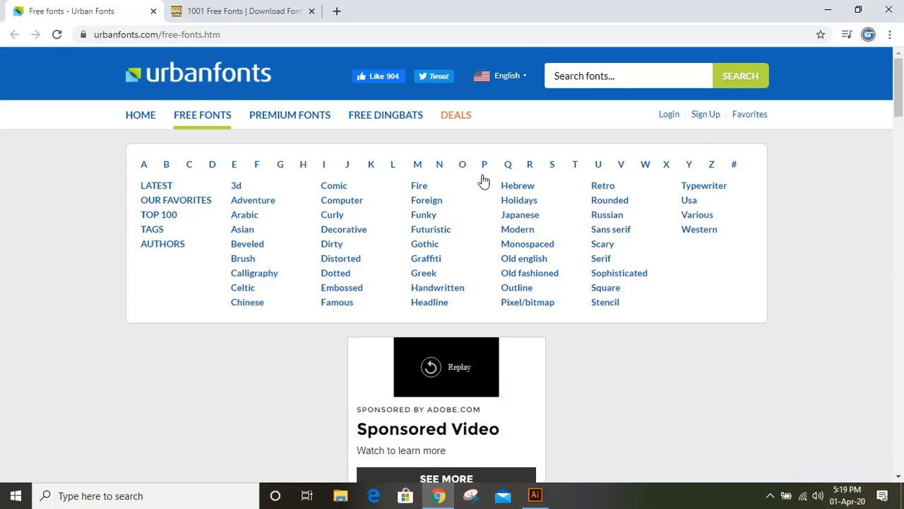
pyautogui.scroll(-8, 596, 238)
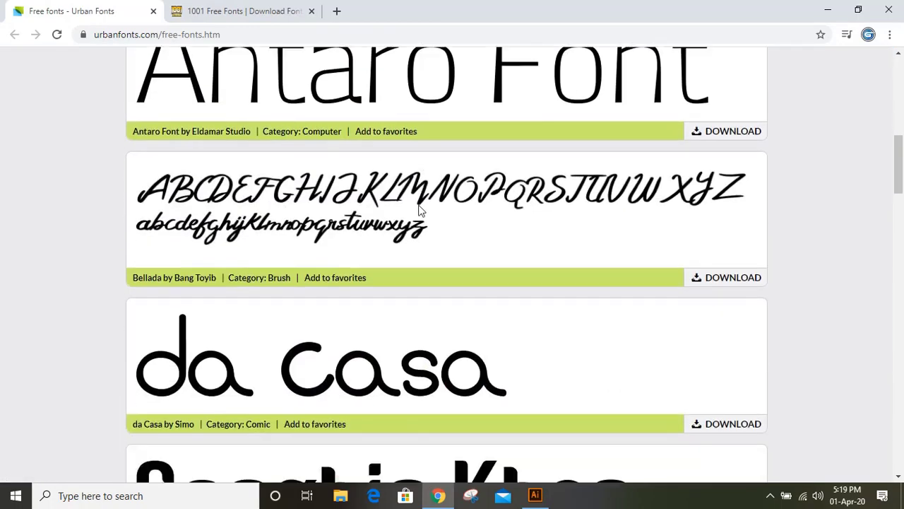
pyautogui.scroll(-6, 424, 212)
pyautogui.scroll(2, 438, 223)
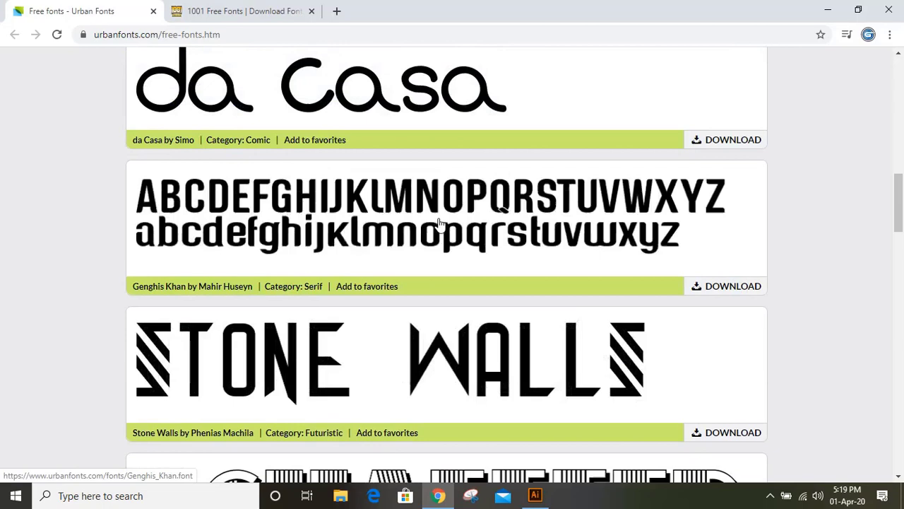
pyautogui.scroll(1, 770, 282)
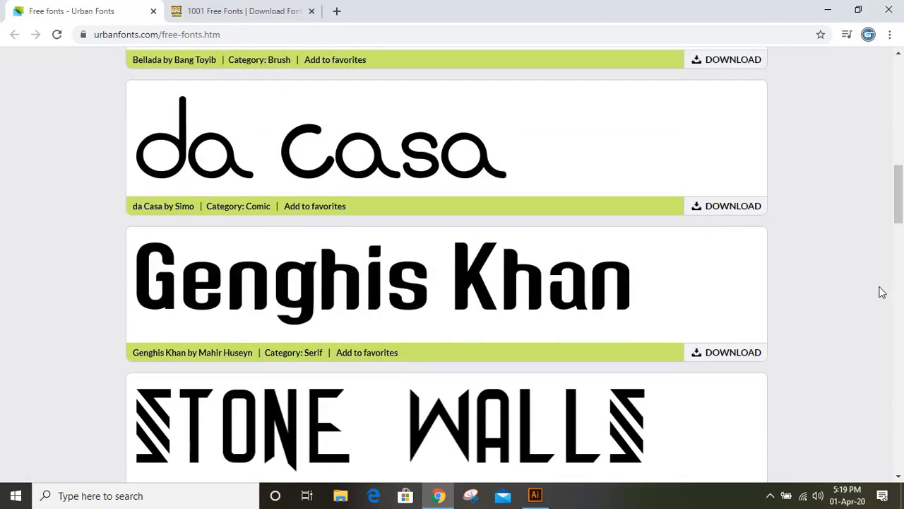
pyautogui.click(728, 353)
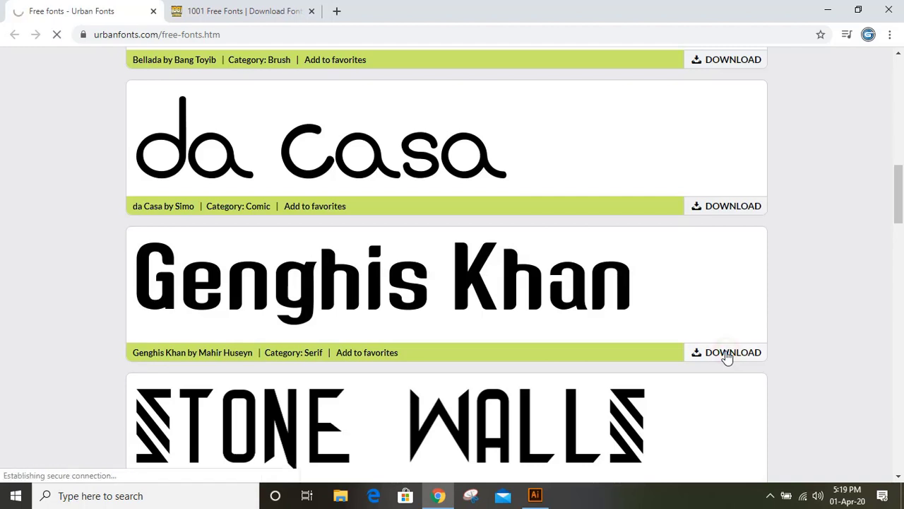
pyautogui.scroll(-1, 233, 301)
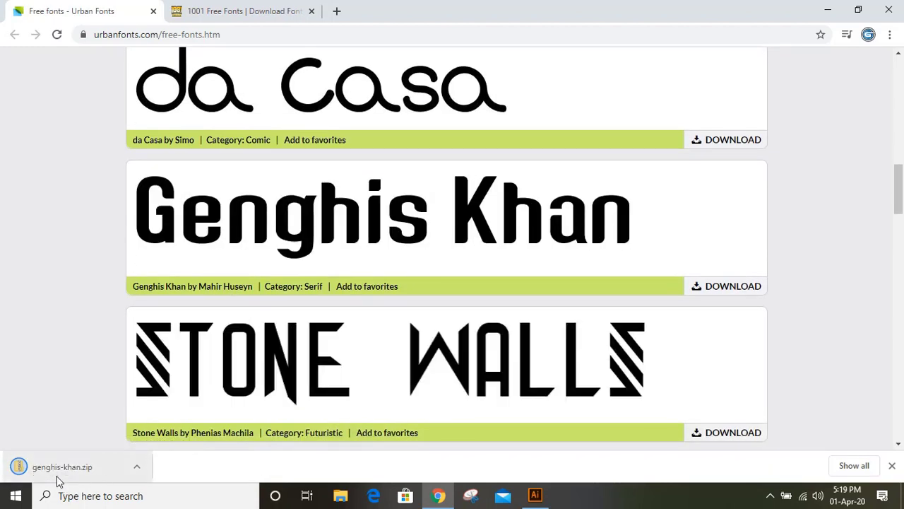
pyautogui.scroll(1, 311, 183)
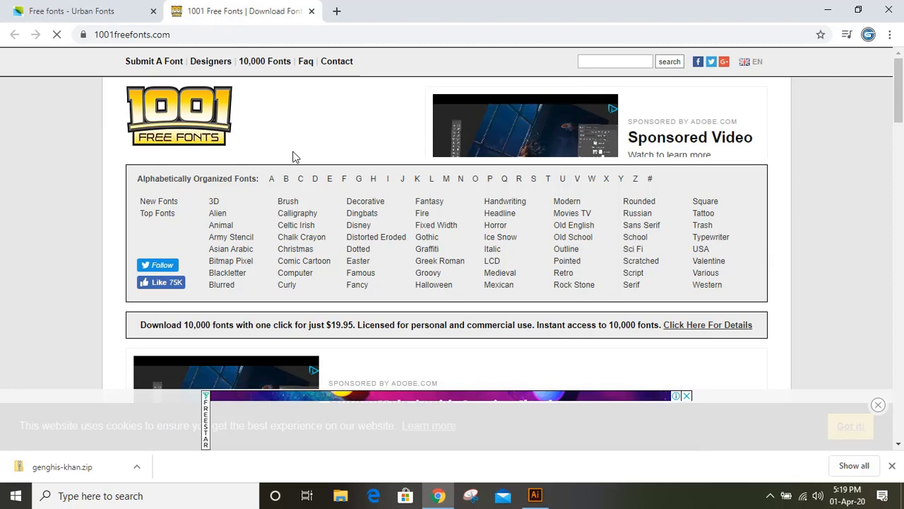
# Scroll to Silent Asia on 1001 Free Fonts and download it as silent-asia.zip.
pyautogui.scroll(-10, 456, 250)
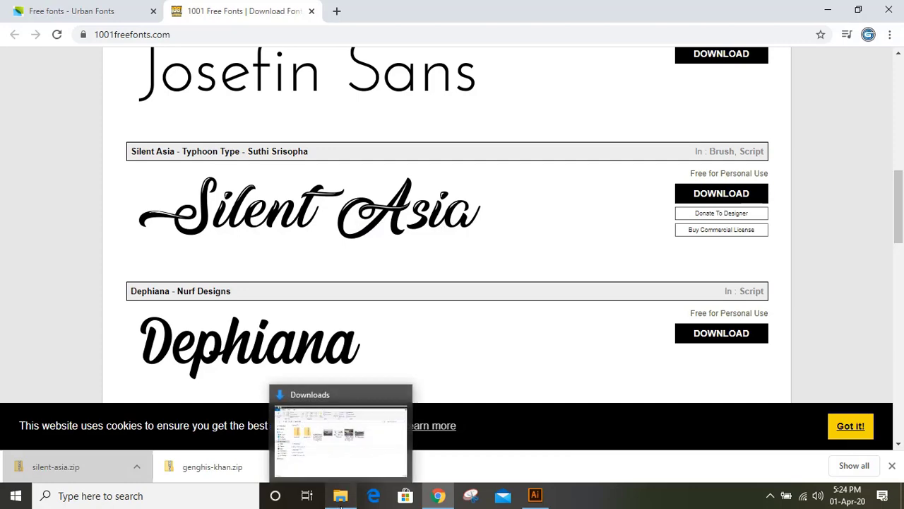
# Open silent-asia.zip in Downloads and copy the Silent Asia - Personal Use font file.
pyautogui.click(340, 496)
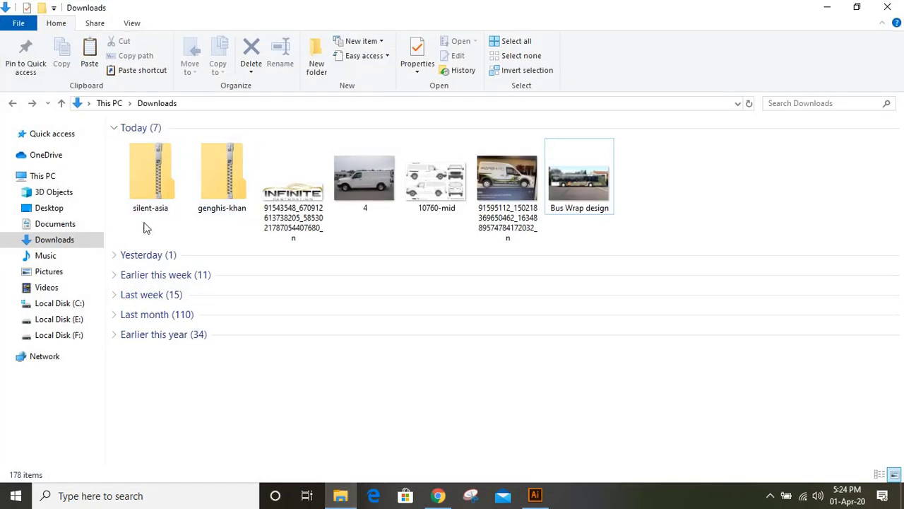
pyautogui.doubleClick(160, 173)
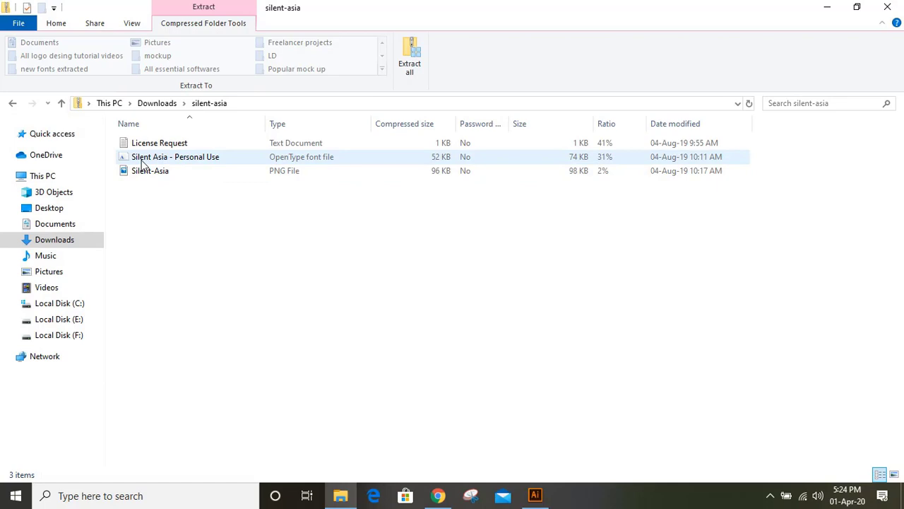
pyautogui.click(184, 162)
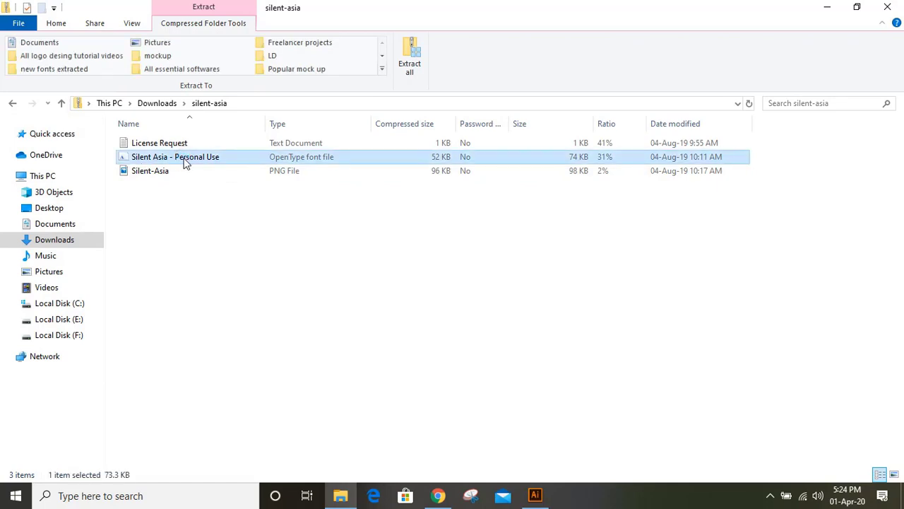
pyautogui.rightClick(184, 162)
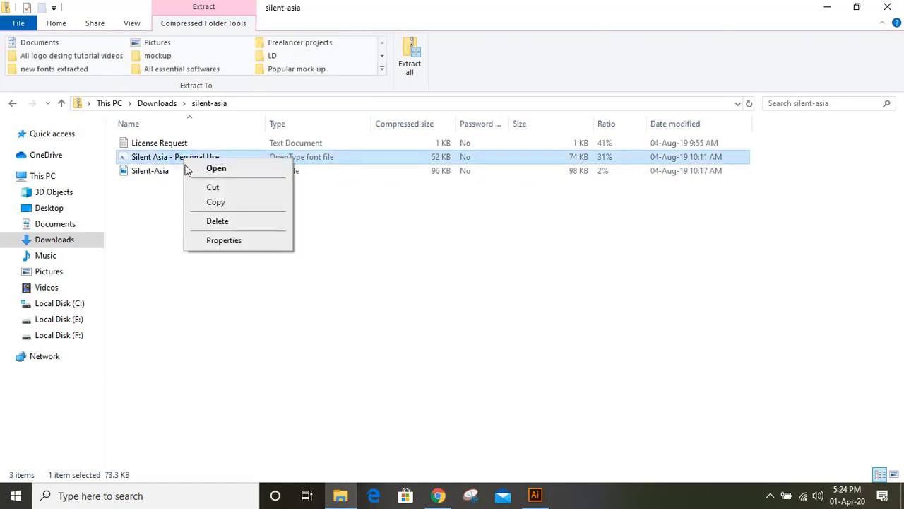
pyautogui.click(239, 208)
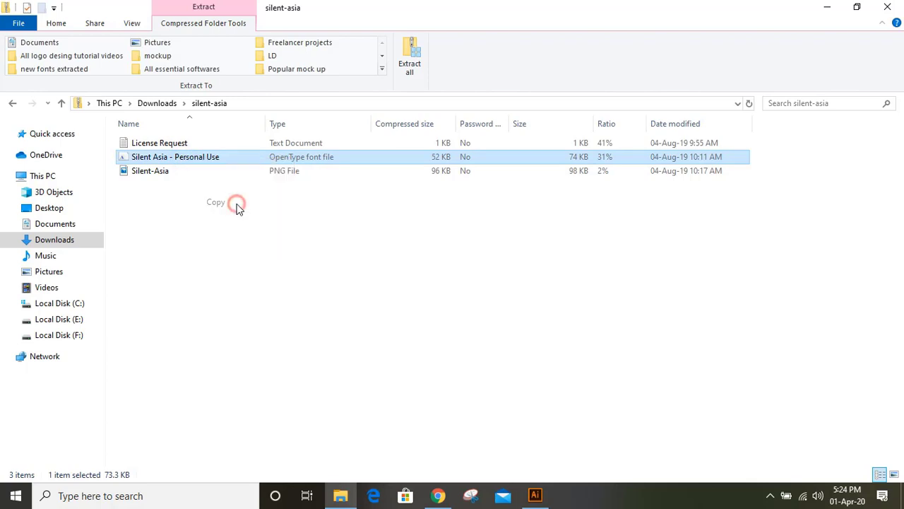
# Paste the copied font file into the Downloads folder.
pyautogui.click(13, 103)
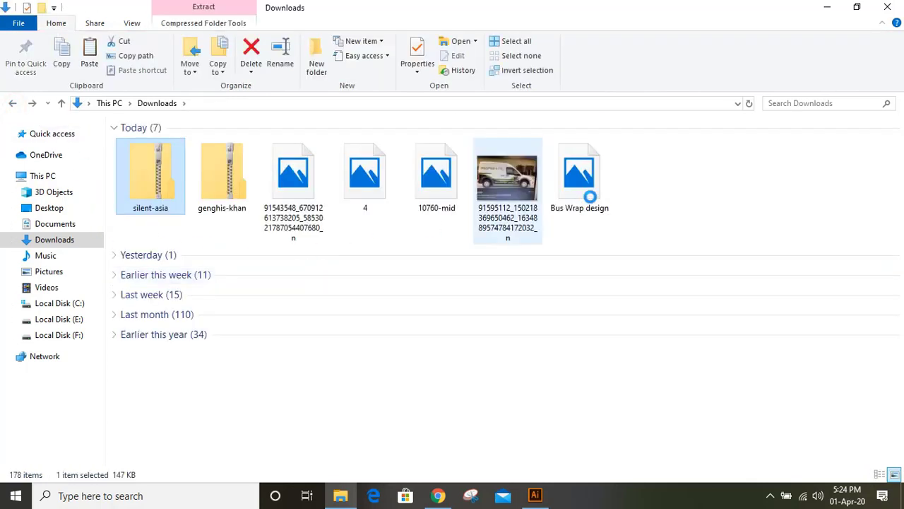
pyautogui.rightClick(650, 183)
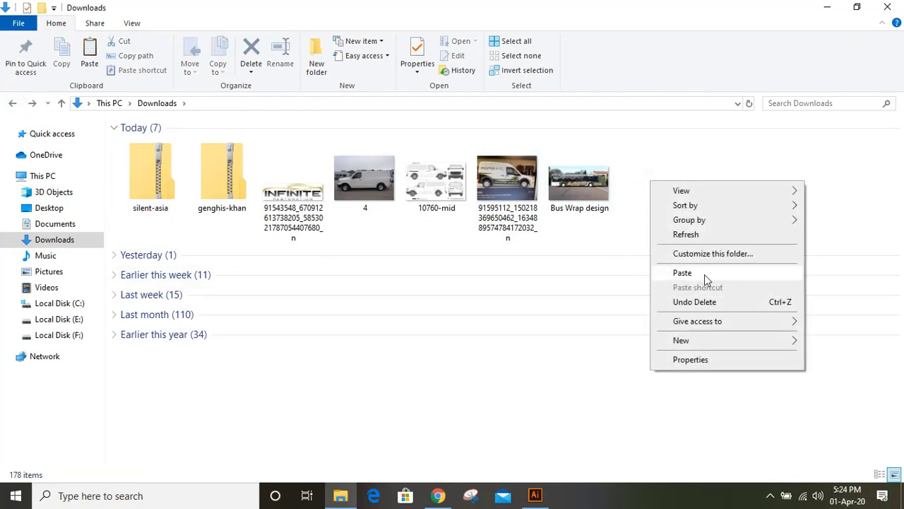
pyautogui.click(683, 273)
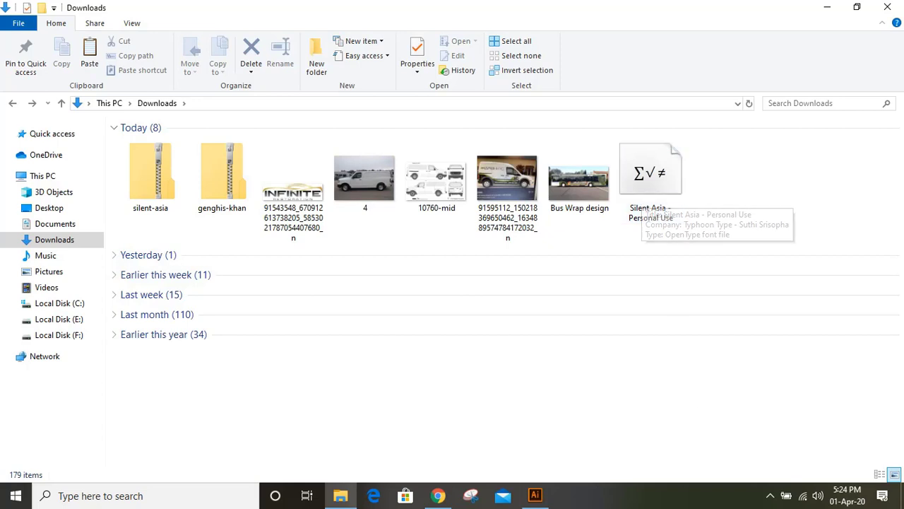
# Place 'Lorem ipsum' placeholder text on the artboard and scale it up to 117.08 pt.
pyautogui.click(535, 496)
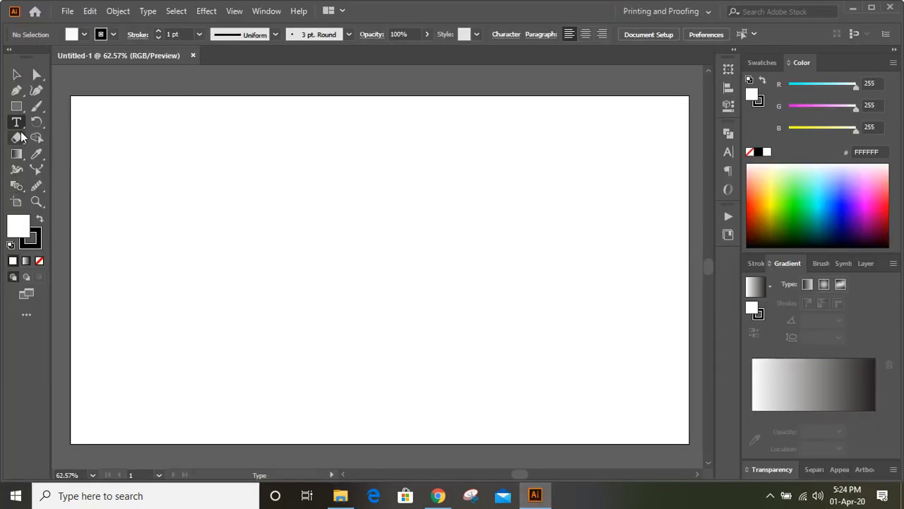
pyautogui.click(17, 75)
pyautogui.click(92, 142)
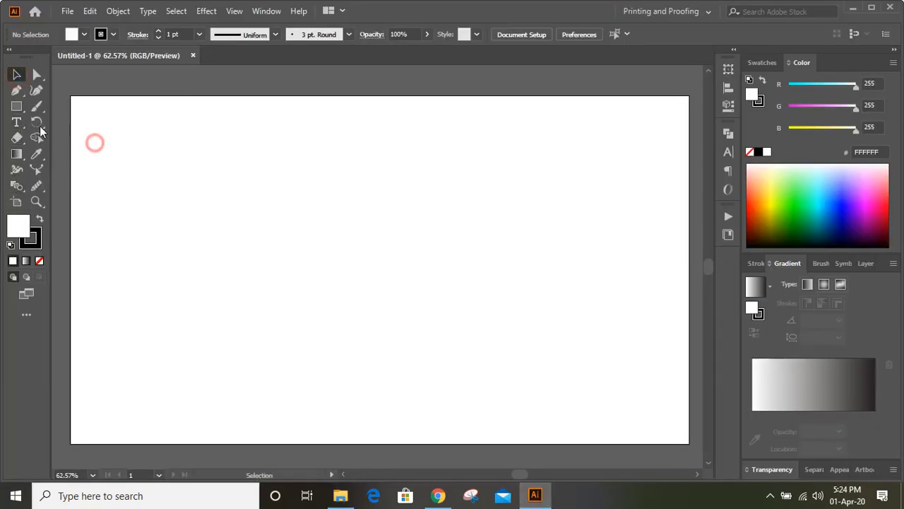
pyautogui.click(16, 121)
pyautogui.click(260, 219)
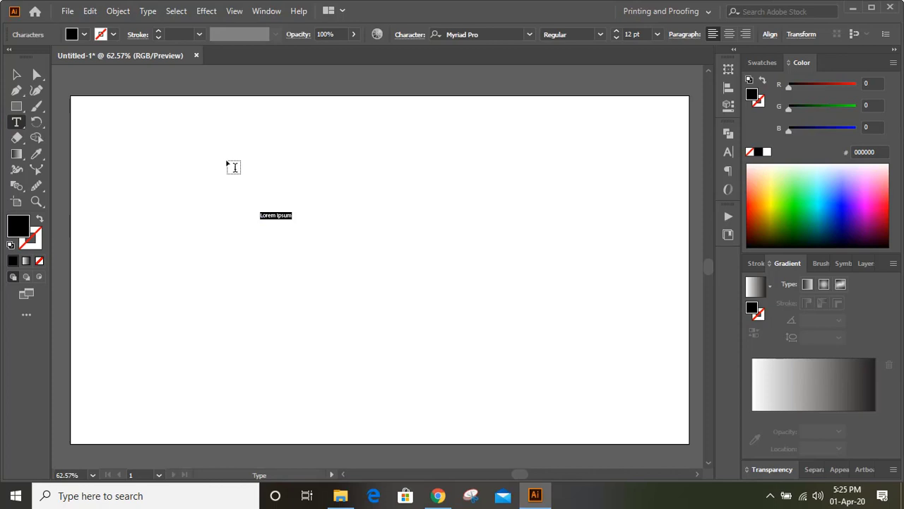
pyautogui.click(17, 74)
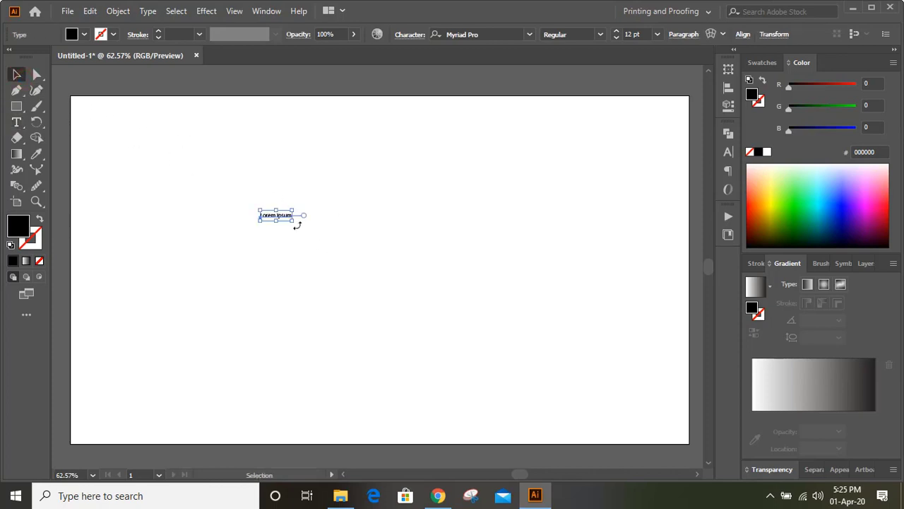
pyautogui.moveTo(292, 220); pyautogui.dragTo(427, 302)
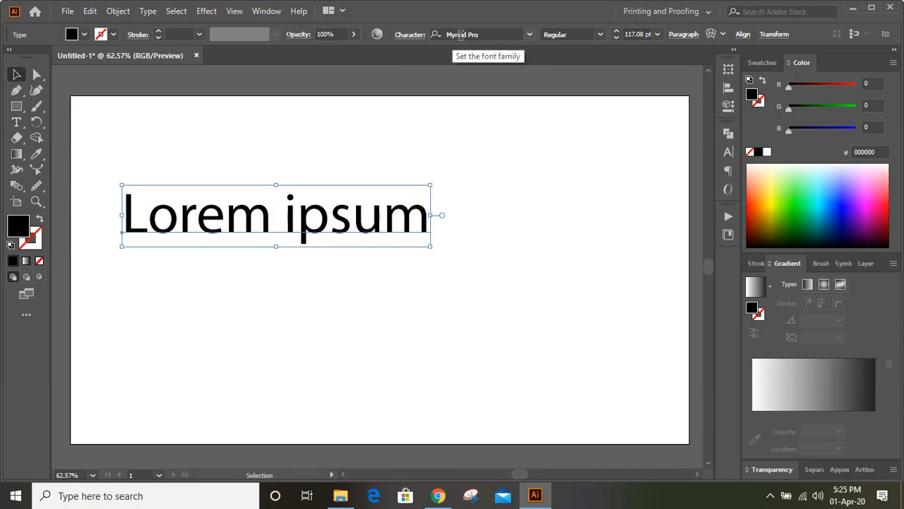
pyautogui.click(729, 151)
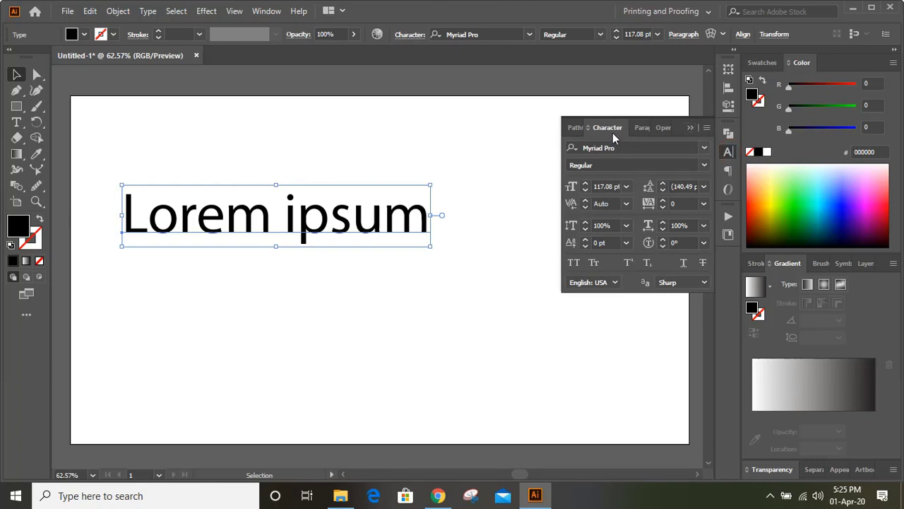
pyautogui.click(690, 128)
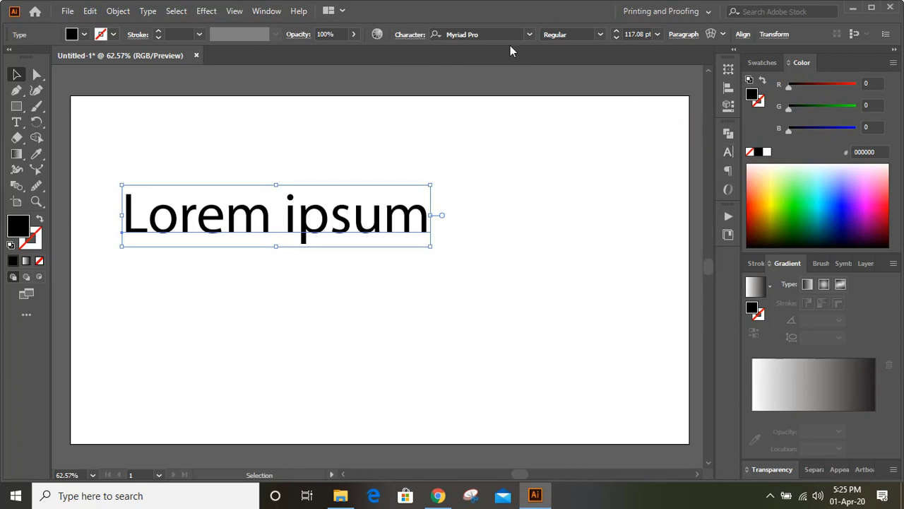
# Search the Control bar font list for 'silent asin', which returns no results.
pyautogui.click(503, 34)
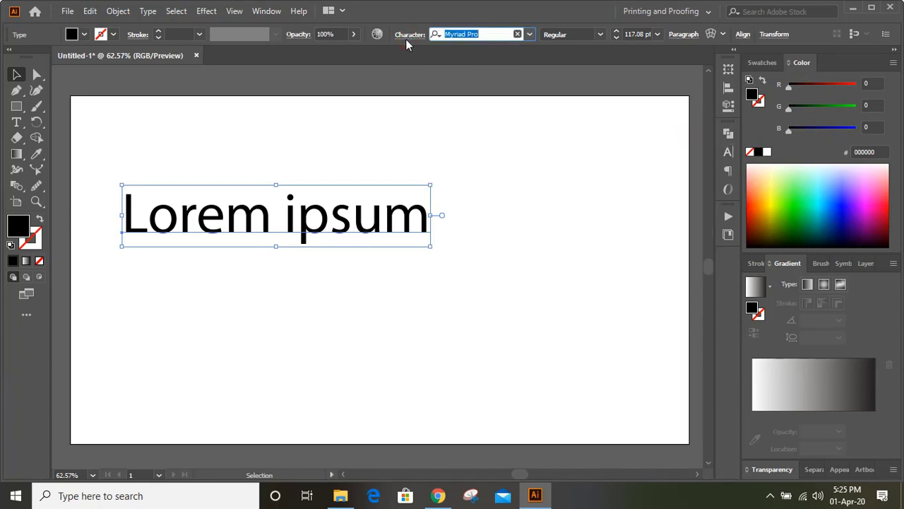
pyautogui.write('s')
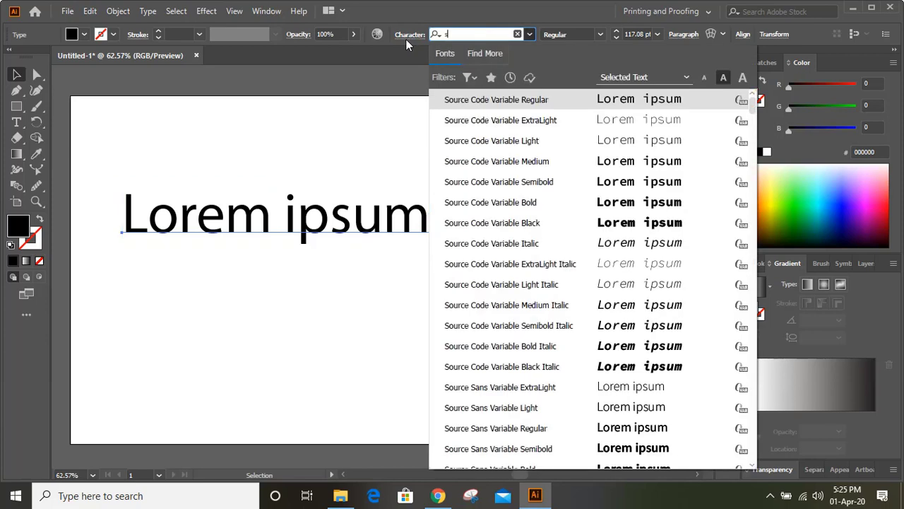
pyautogui.write('ilent')
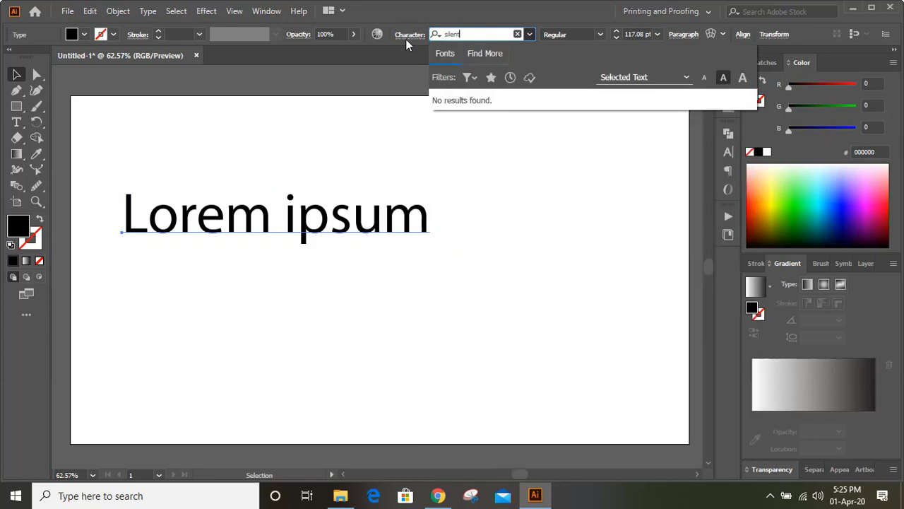
pyautogui.press('BackSpace')
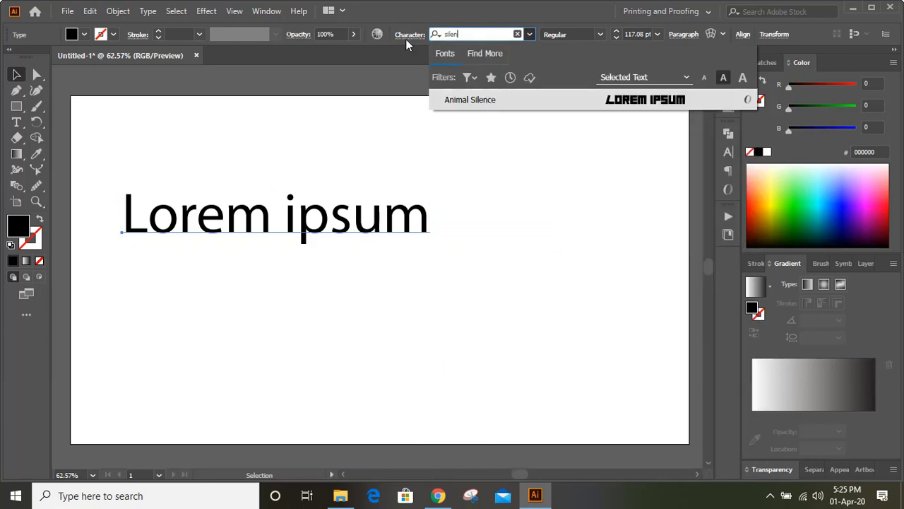
pyautogui.write('t as')
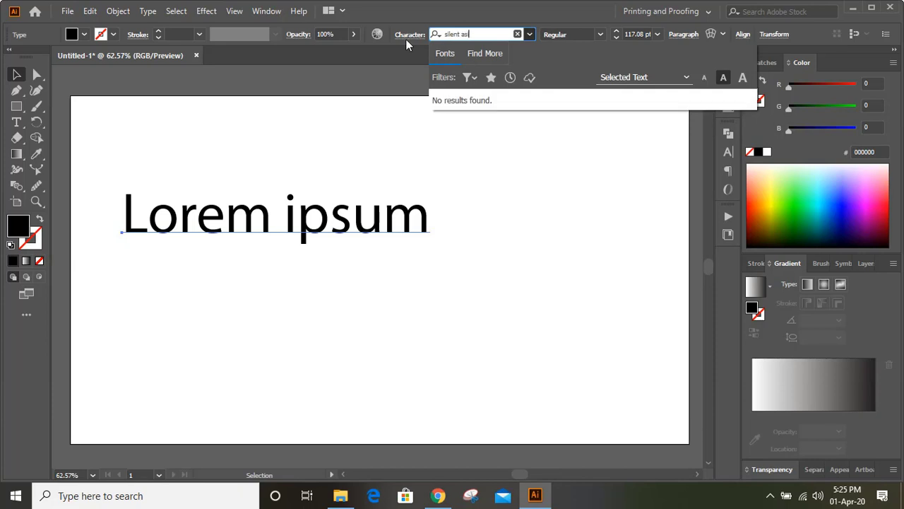
pyautogui.write('in')
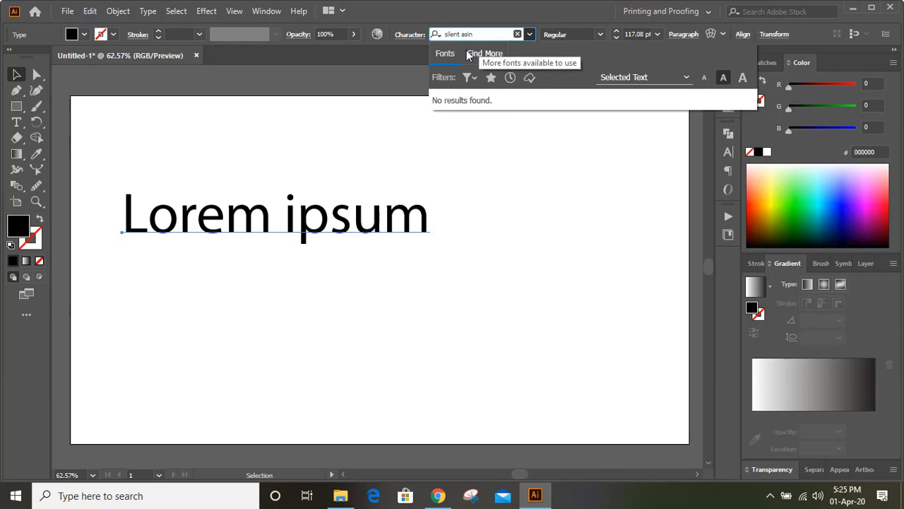
# Close Illustrator's font list and copy the Silent Asia - Personal Use font file from Downloads.
pyautogui.click(381, 58)
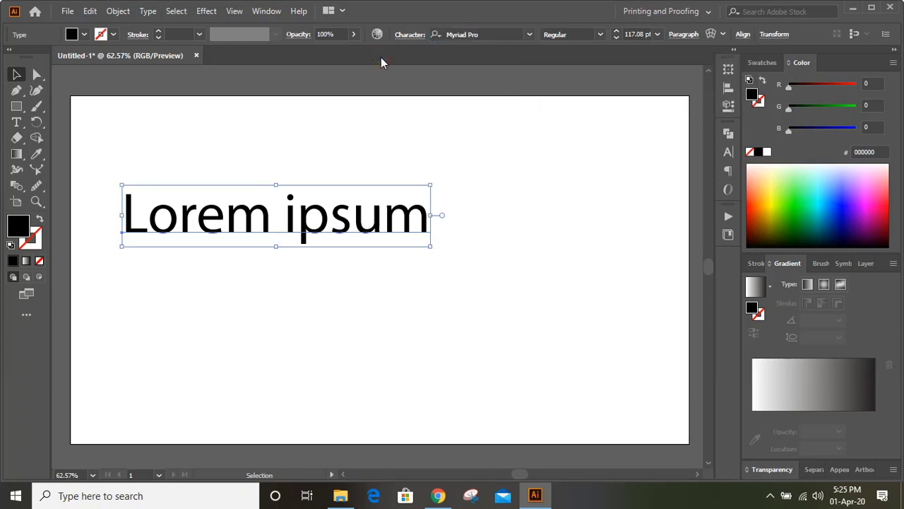
pyautogui.click(341, 496)
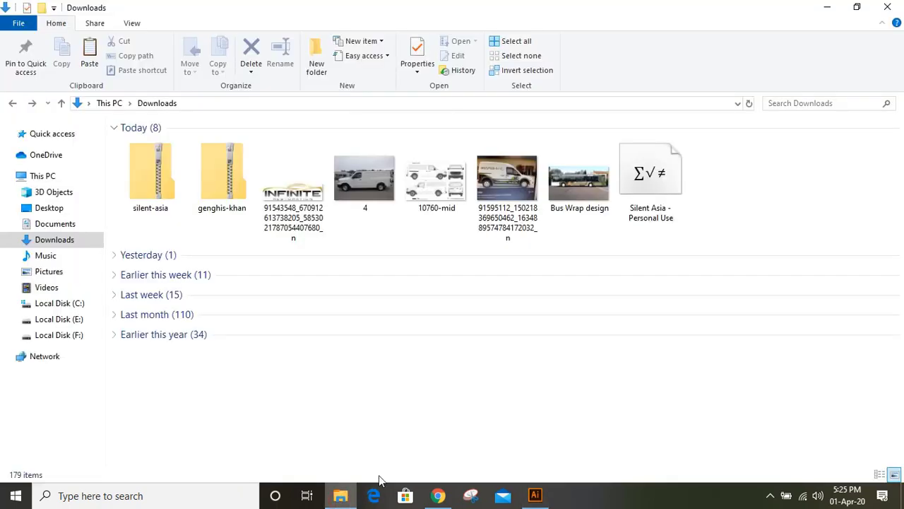
pyautogui.click(735, 203)
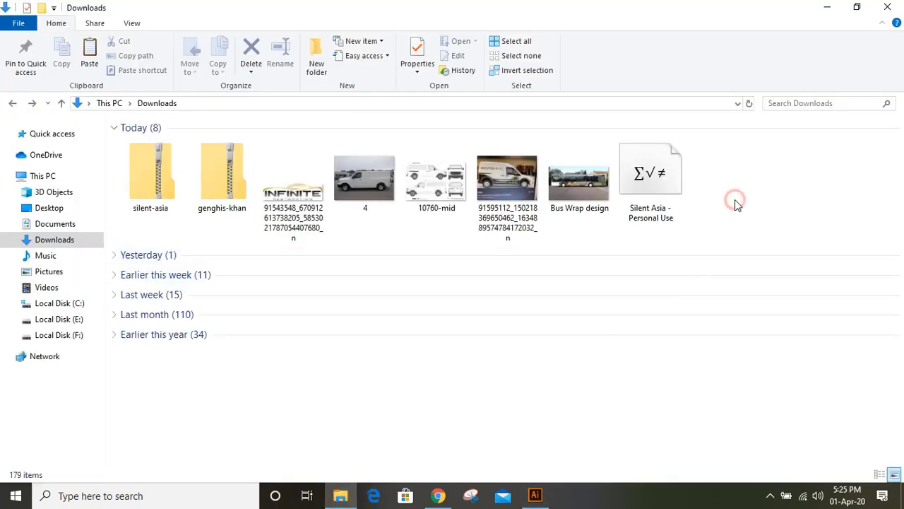
pyautogui.click(648, 182)
pyautogui.rightClick(646, 178)
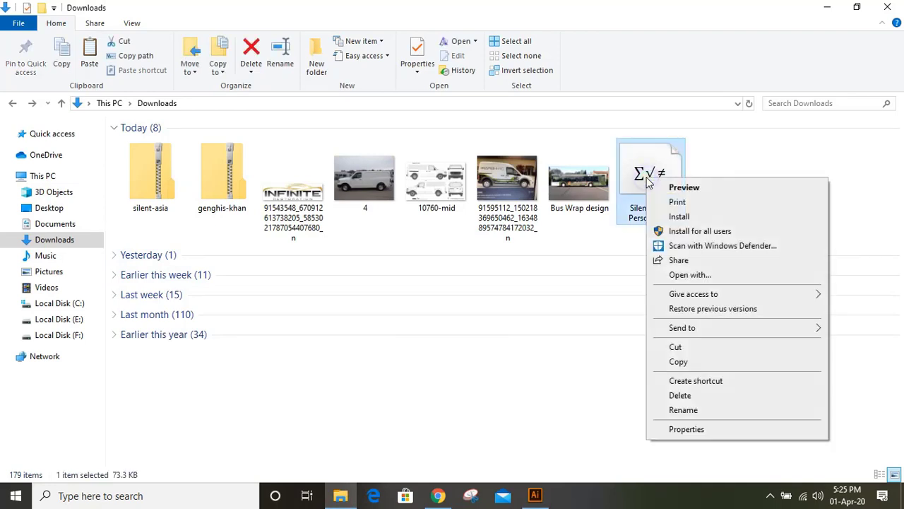
pyautogui.click(680, 362)
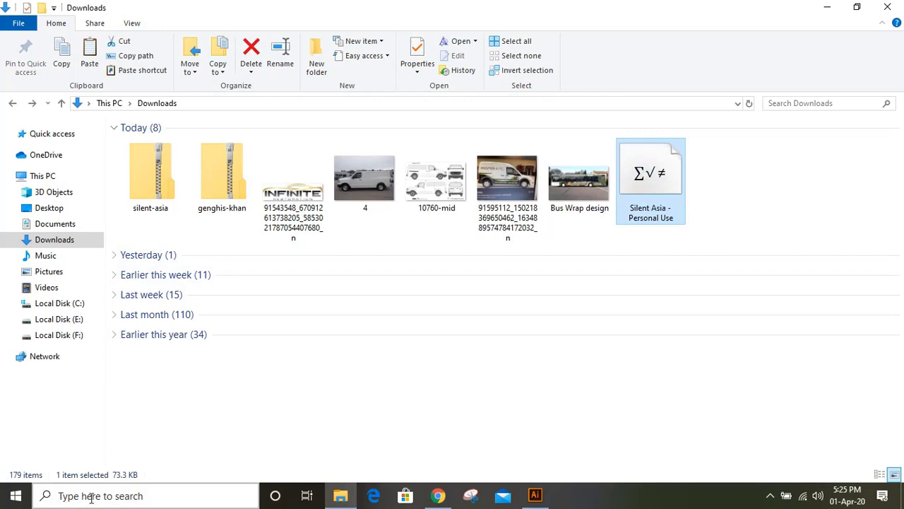
# Find Control Panel via taskbar search and go to Appearance and Personalization.
pyautogui.click(144, 496)
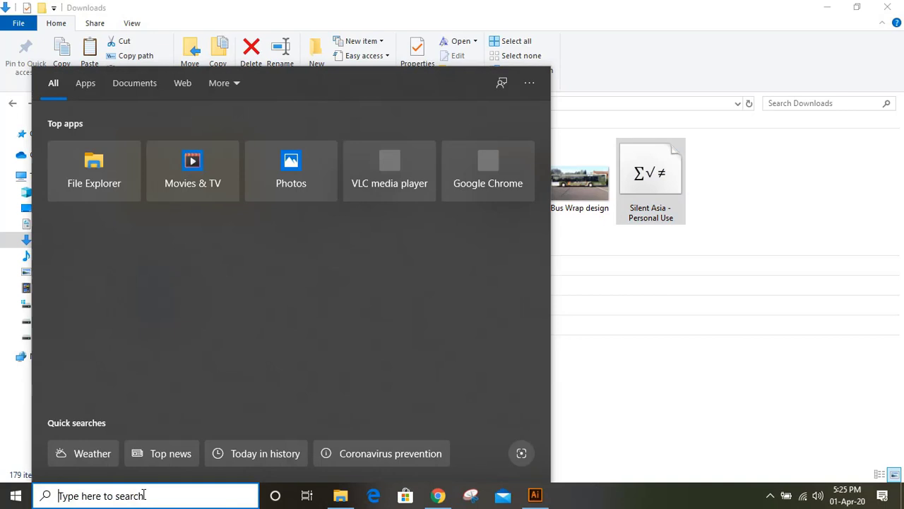
pyautogui.write('cont')
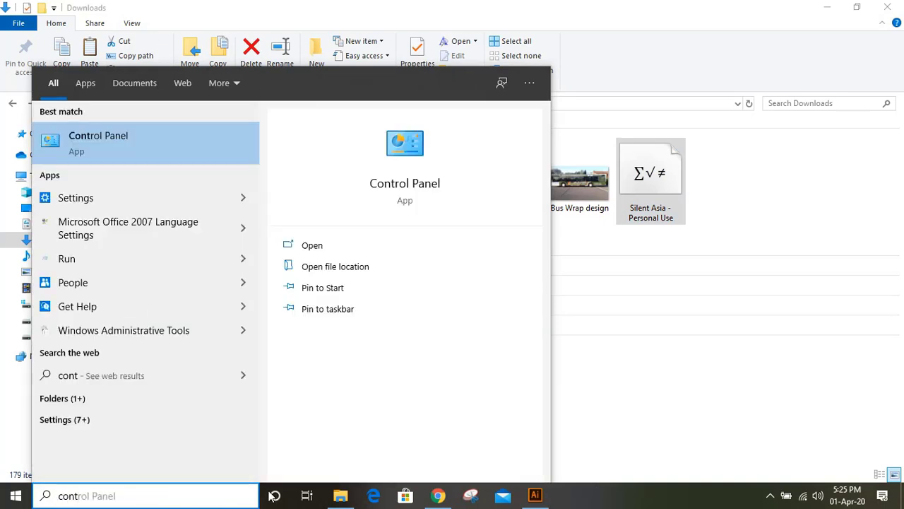
pyautogui.click(118, 134)
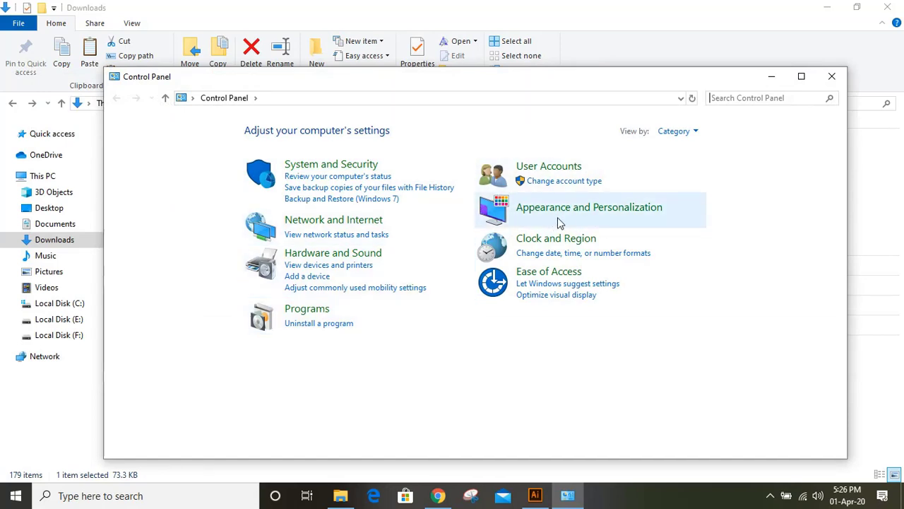
pyautogui.click(597, 210)
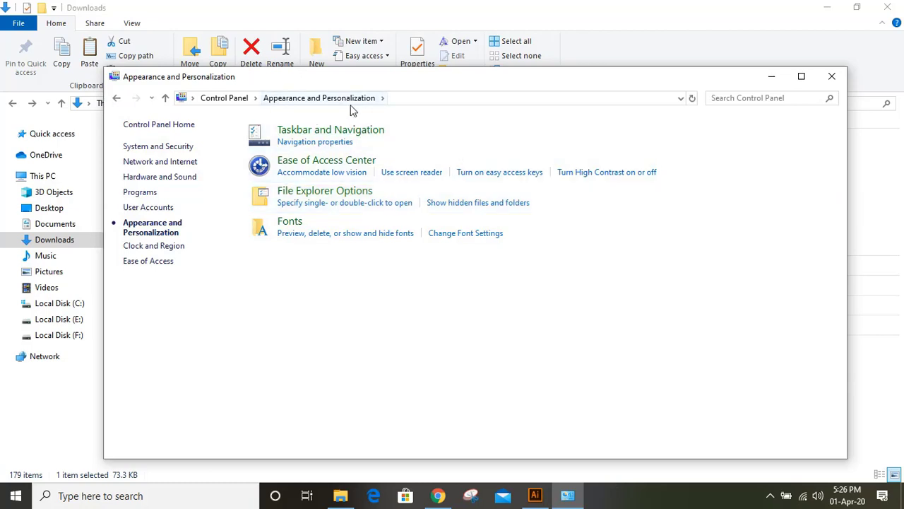
# Paste the Silent Asia font into the maximized Fonts folder, raising the count to 684 items.
pyautogui.click(290, 223)
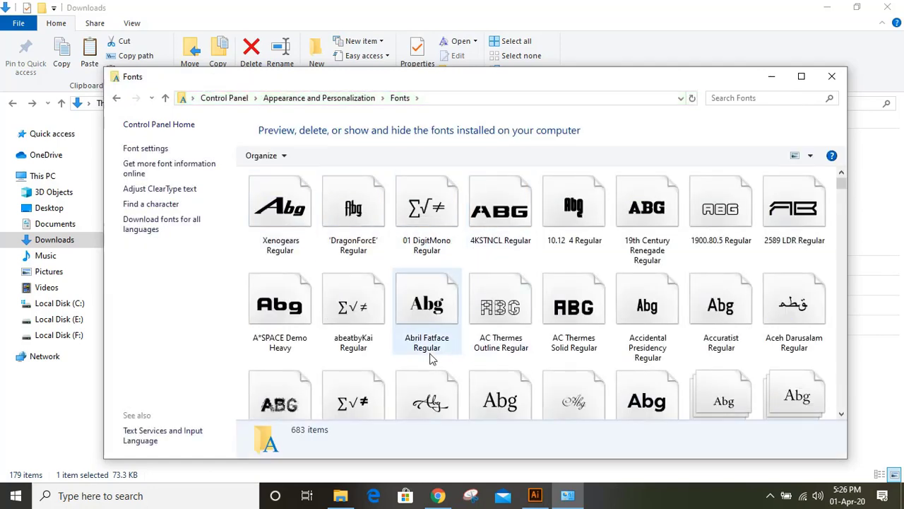
pyautogui.scroll(-5, 399, 297)
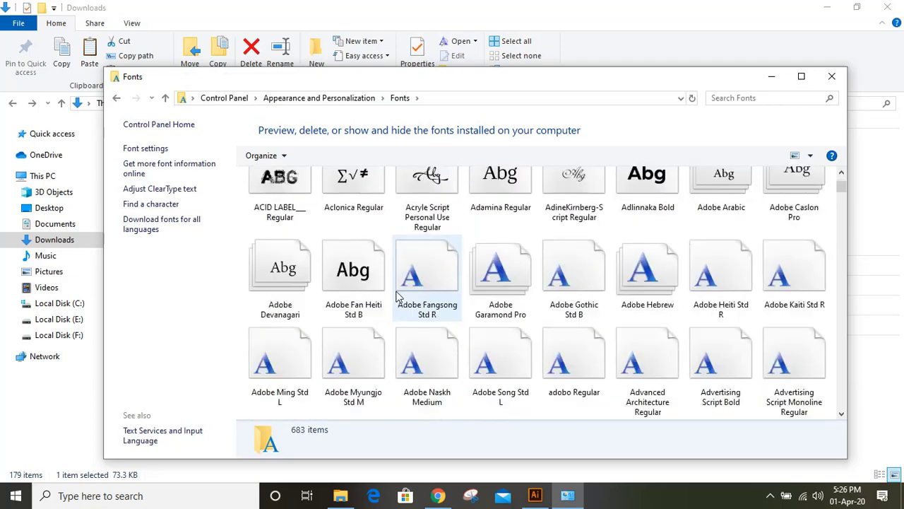
pyautogui.doubleClick(476, 76)
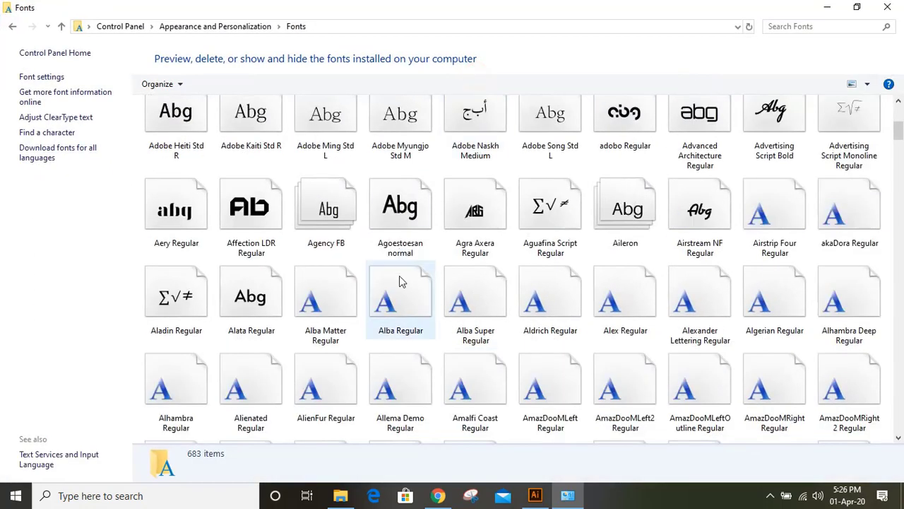
pyautogui.scroll(-5, 400, 280)
pyautogui.scroll(-3, 400, 281)
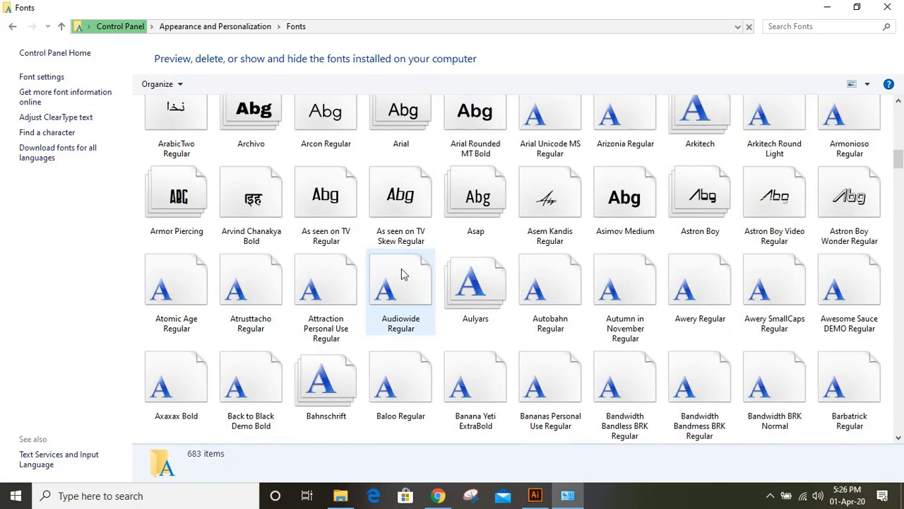
pyautogui.rightClick(360, 244)
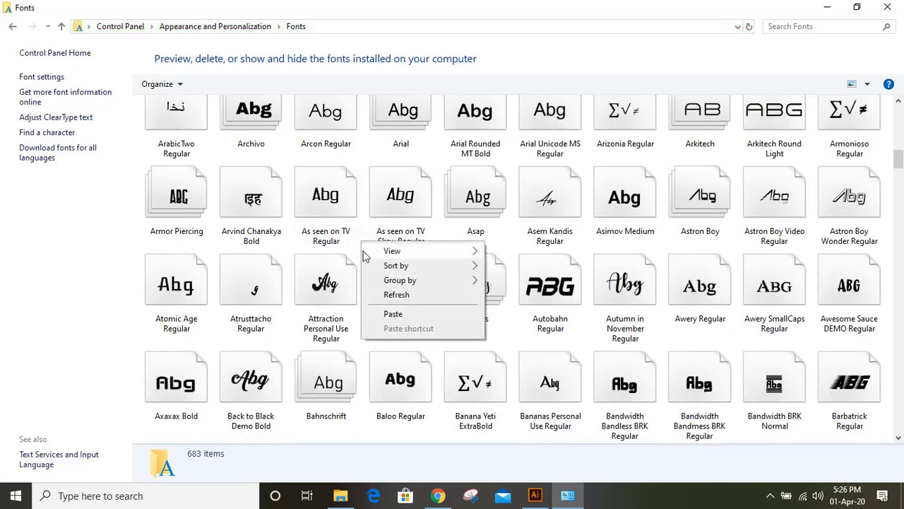
pyautogui.click(393, 315)
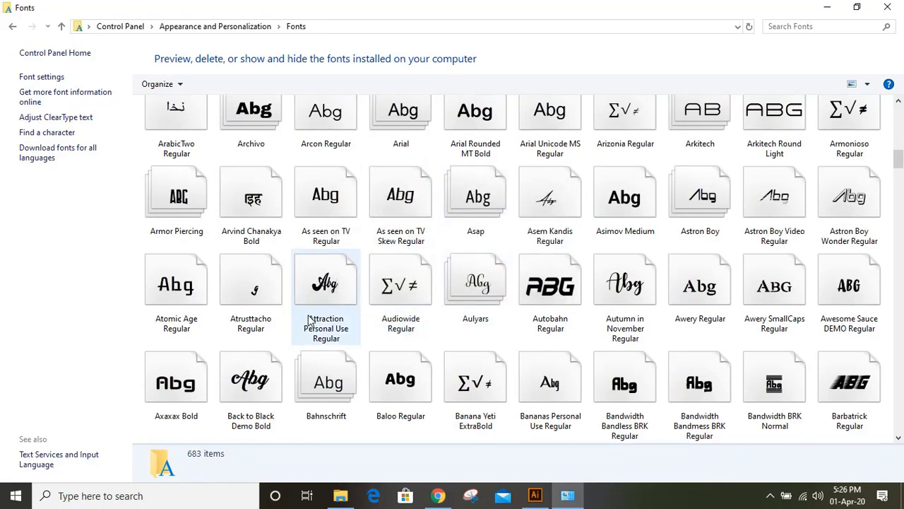
pyautogui.scroll(2, 519, 328)
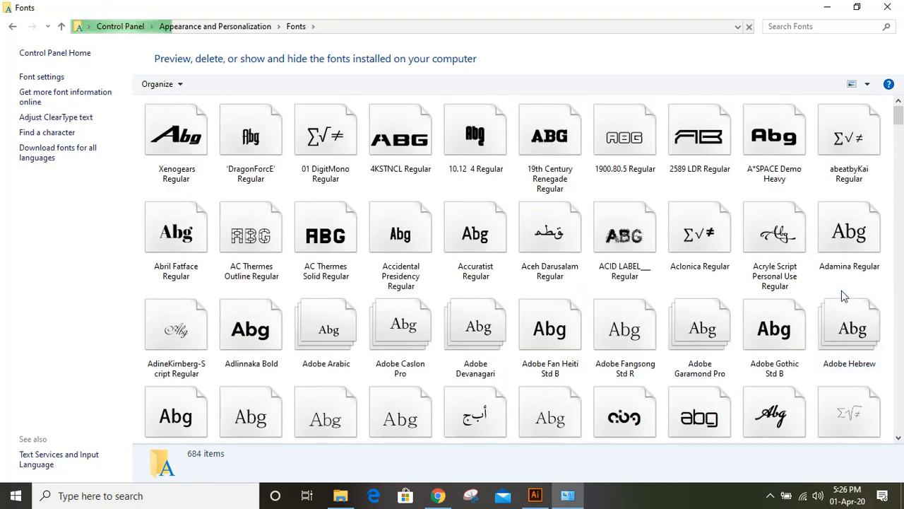
pyautogui.scroll(-20, 701, 194)
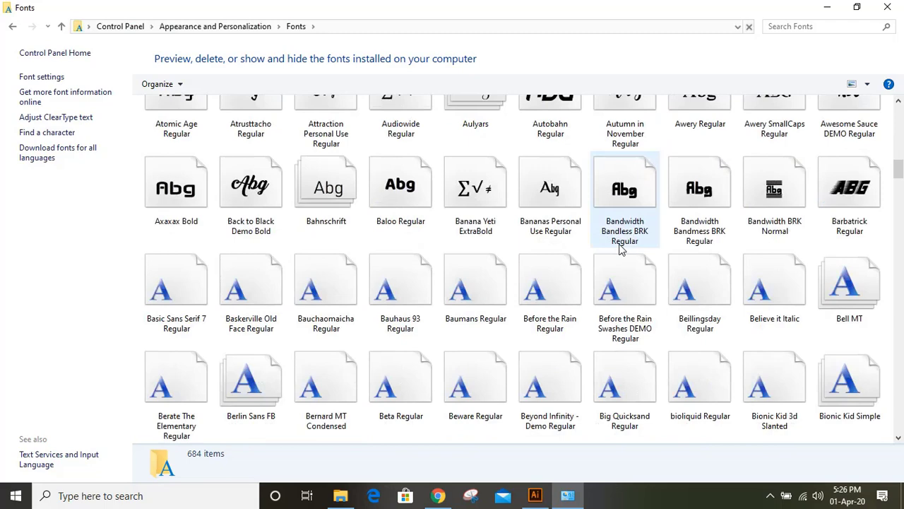
pyautogui.scroll(-6, 621, 250)
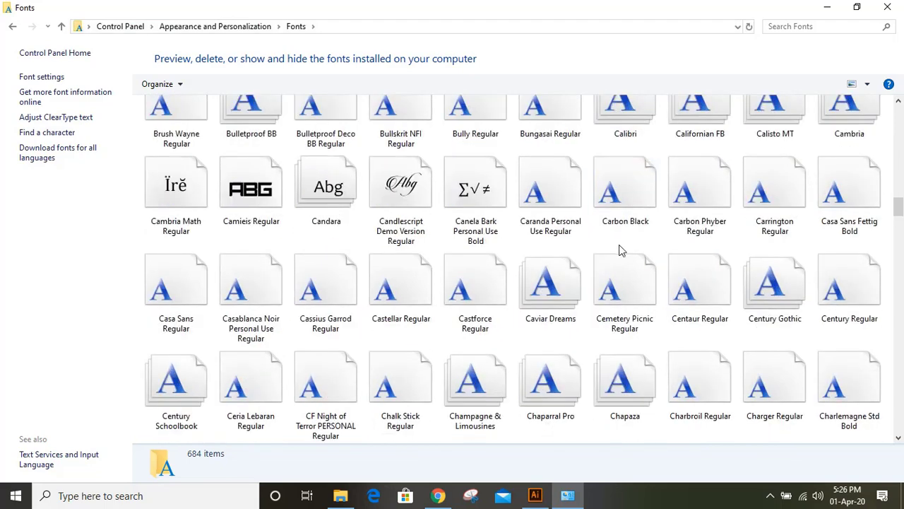
pyautogui.scroll(-20, 621, 249)
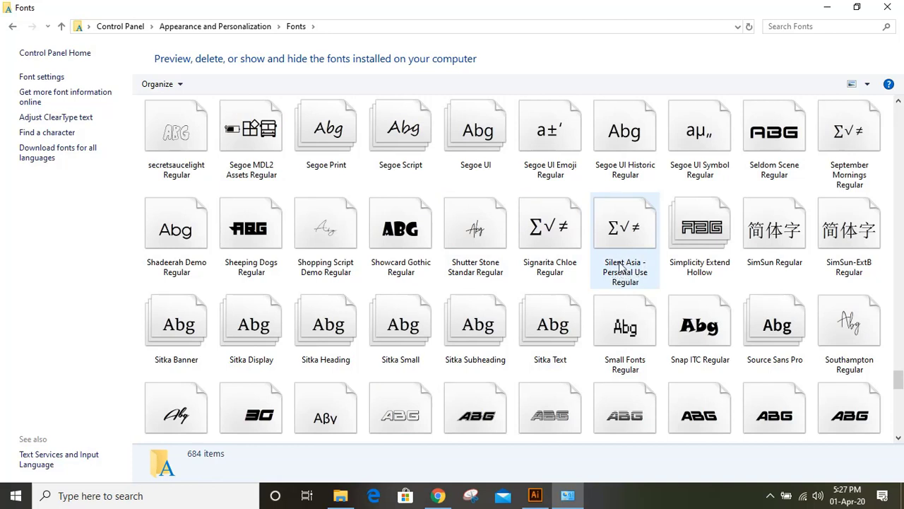
# Change the Lorem ipsum text's font to Silent Asia - Personal Use.
pyautogui.click(539, 500)
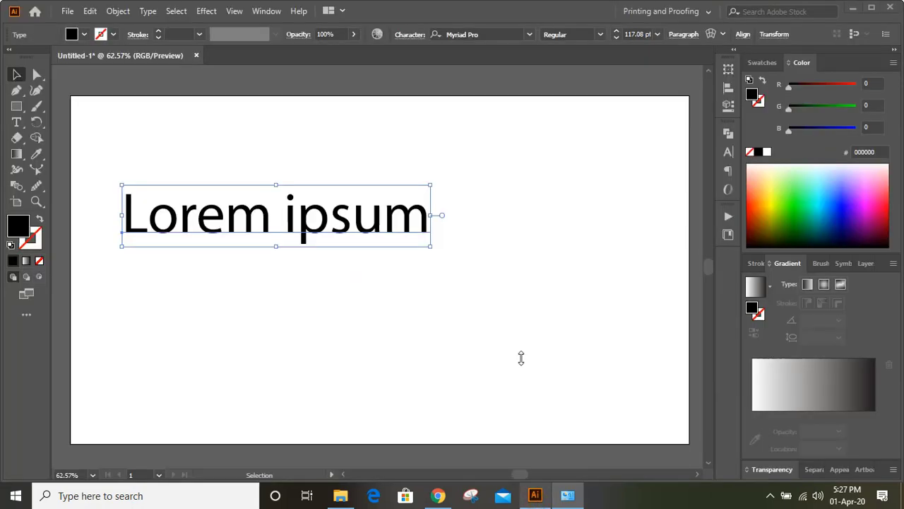
pyautogui.click(388, 303)
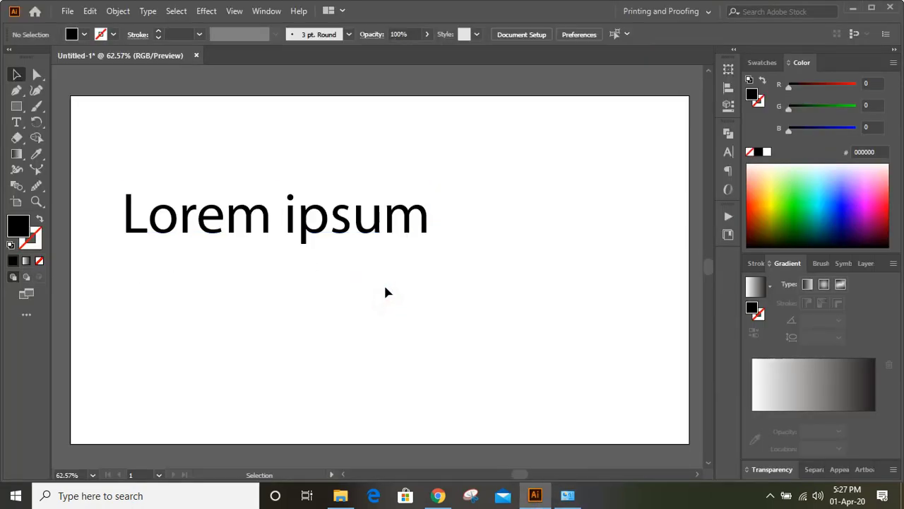
pyautogui.click(362, 230)
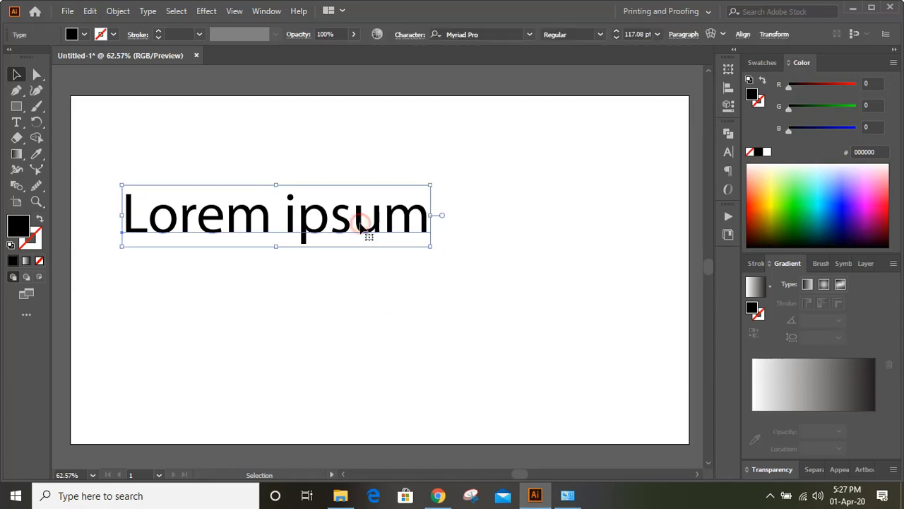
pyautogui.click(489, 33)
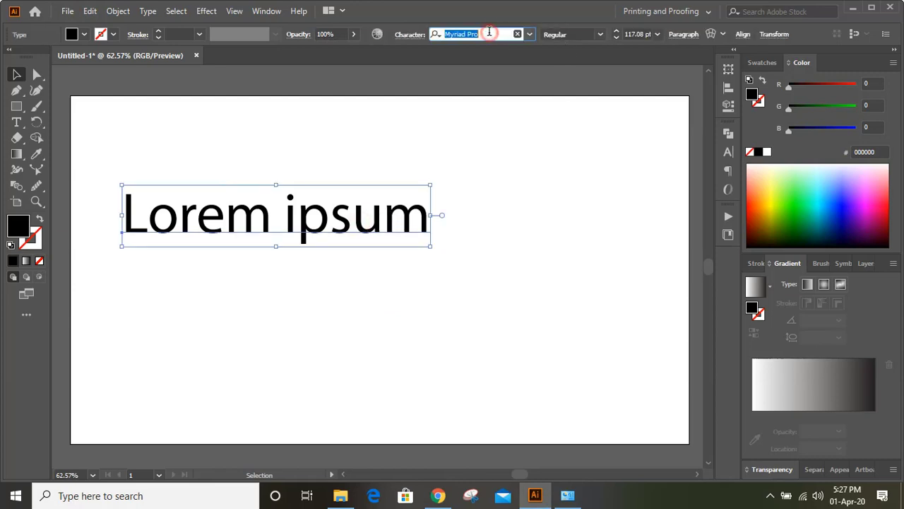
pyautogui.write('s')
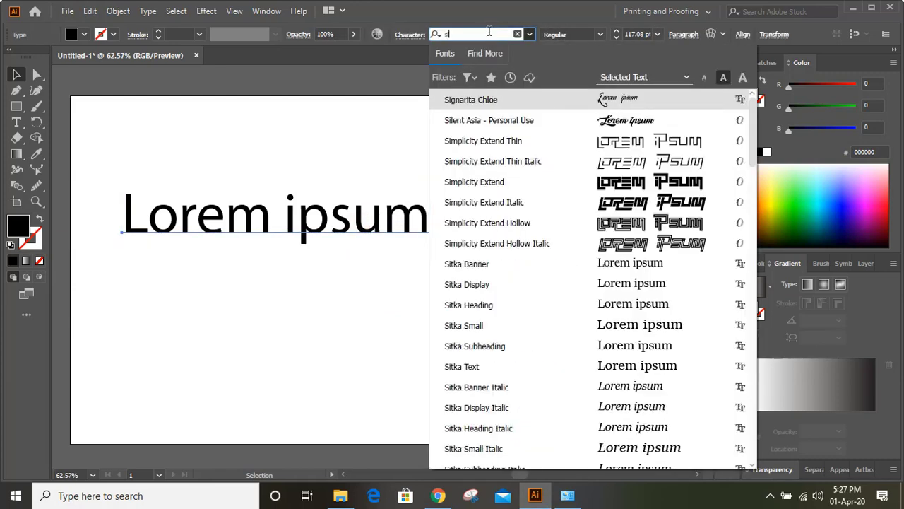
pyautogui.write('ie')
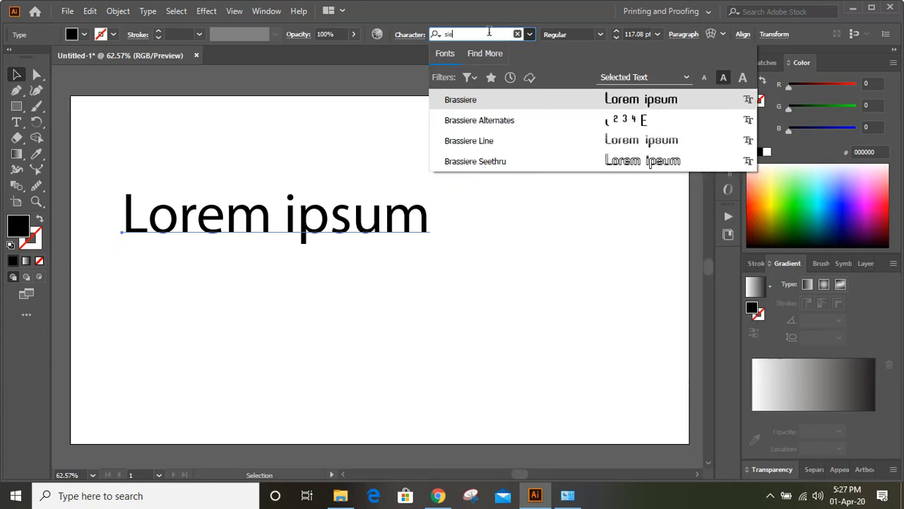
pyautogui.press('BackSpace')
pyautogui.write('l')
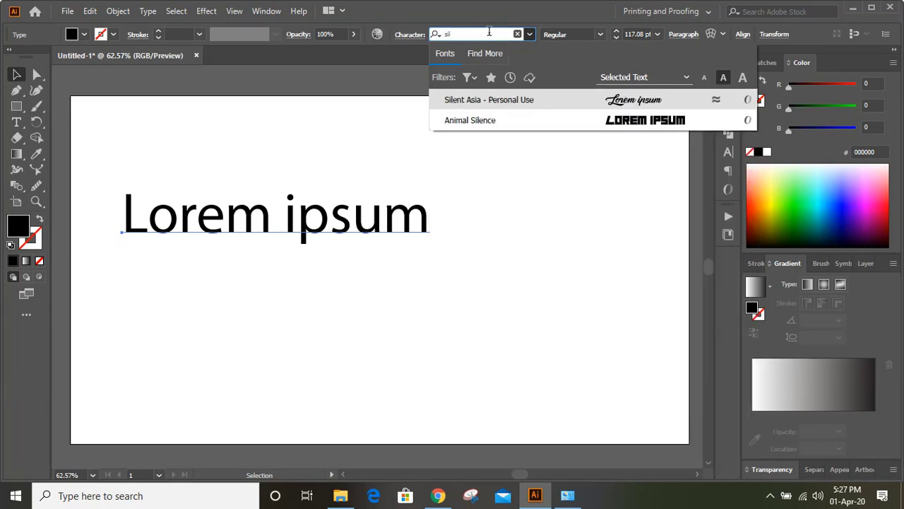
pyautogui.click(484, 104)
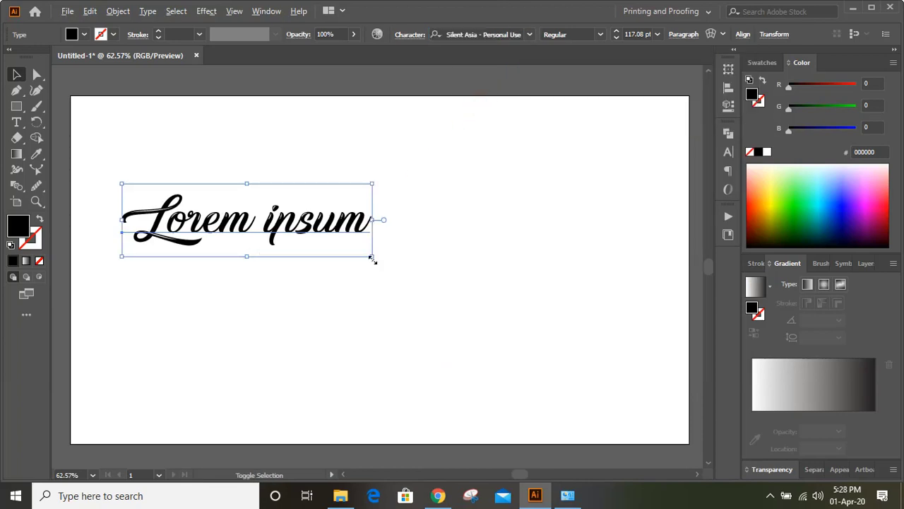
# Enlarge the text to 191.1 pt and recentre it on the artboard.
pyautogui.moveTo(373, 260); pyautogui.dragTo(448, 298)
pyautogui.moveTo(301, 227); pyautogui.dragTo(417, 258)
pyautogui.click(389, 351)
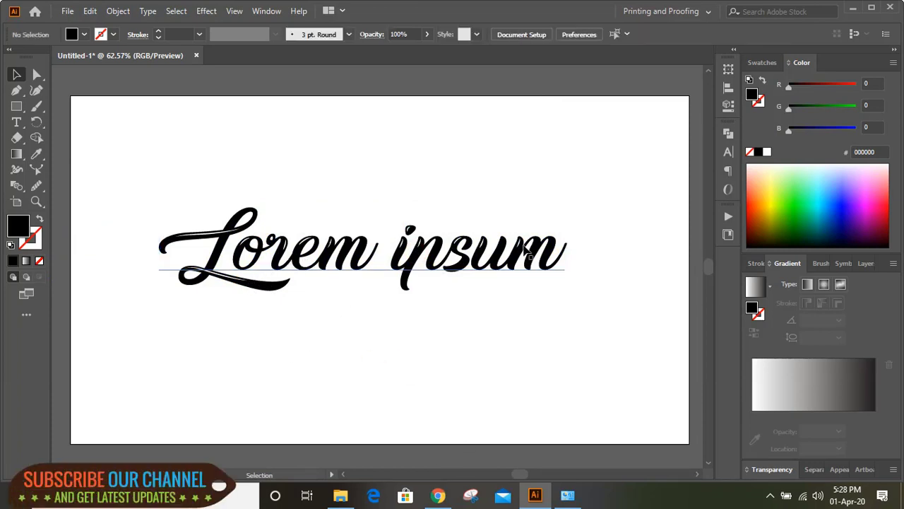
# Return to the Silent Asia page on 1001freefonts in Chrome.
pyautogui.click(438, 494)
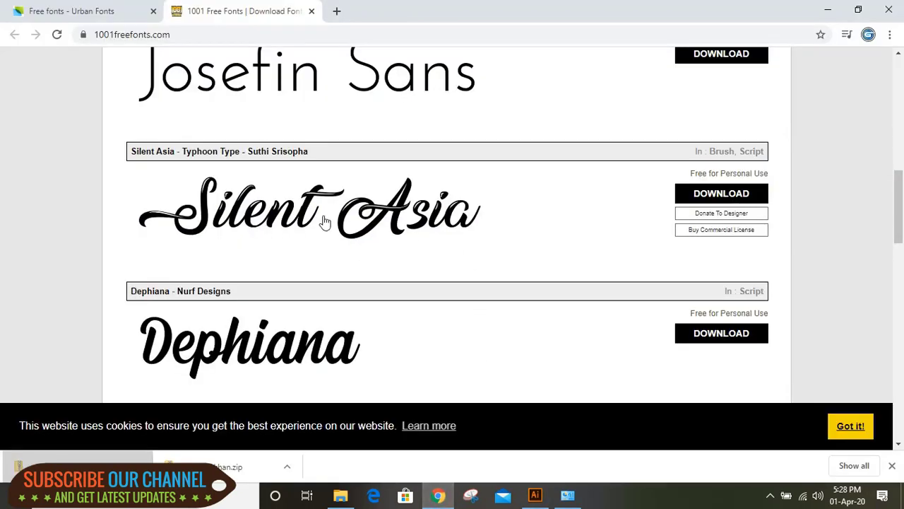